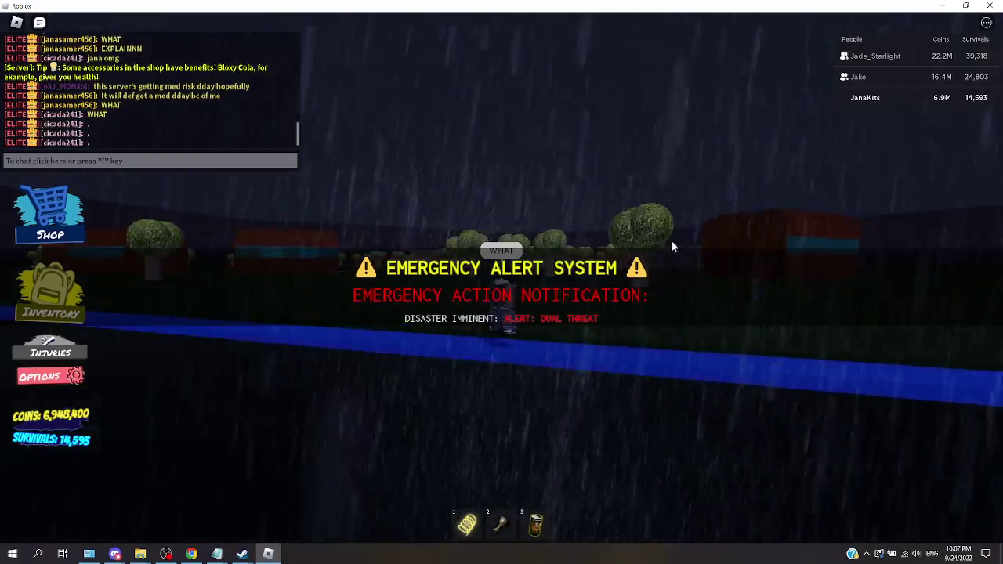
# - Go live in the Discord call, streaming the Roblox game window
pyautogui.click(115, 554)
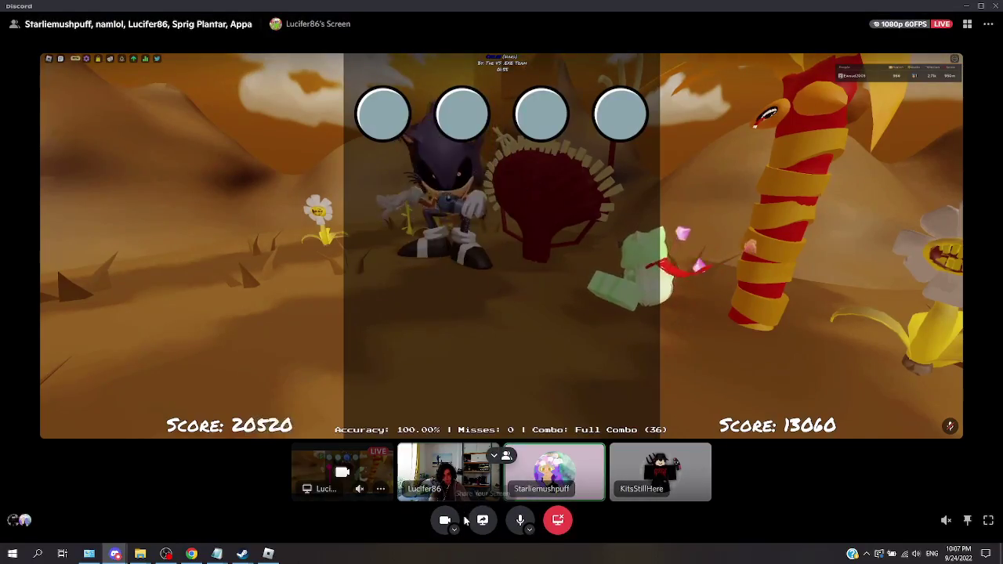
pyautogui.click(480, 519)
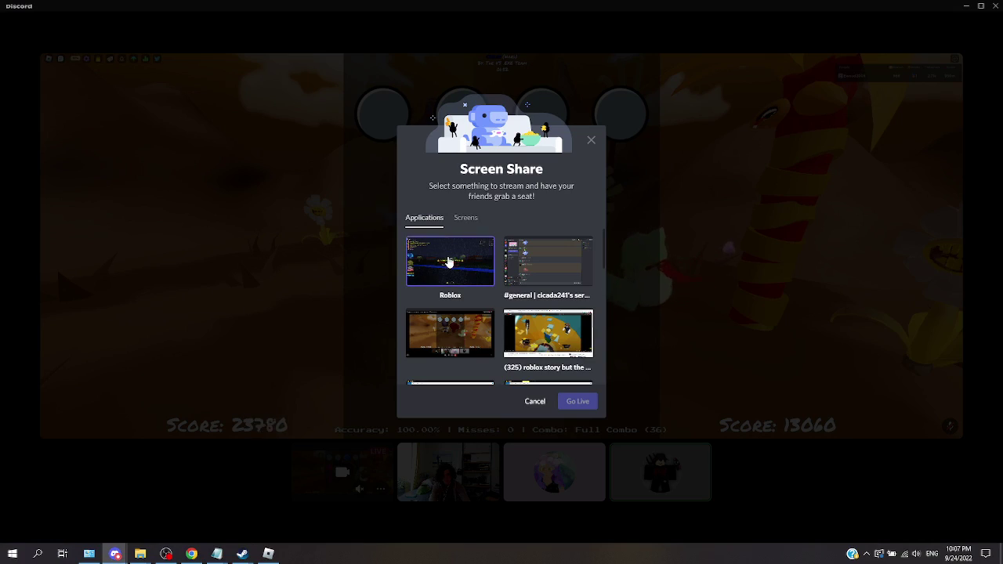
pyautogui.click(450, 263)
pyautogui.click(578, 401)
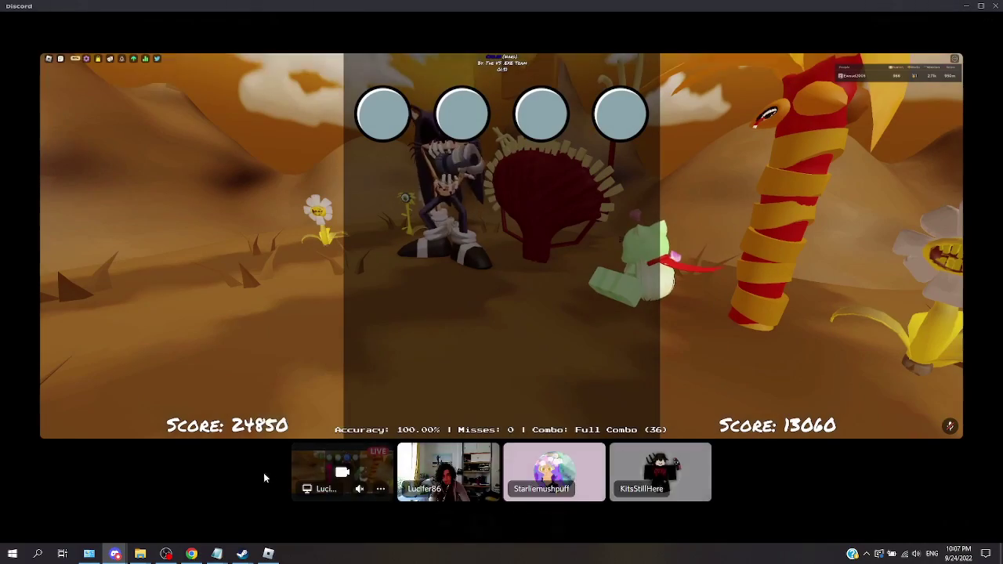
pyautogui.click(269, 555)
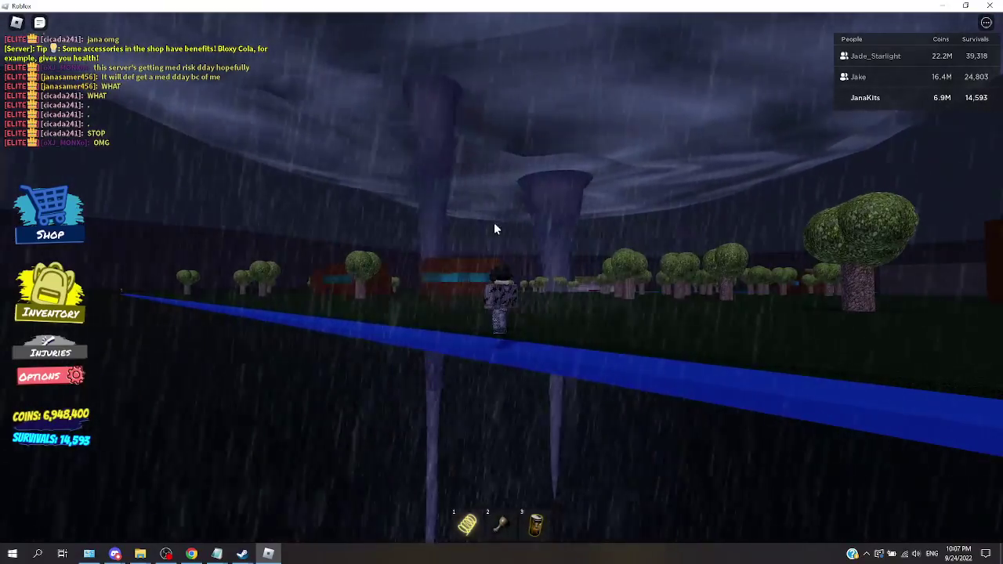
# - Send 'INSANITY' in the game chat and equip the coil
pyautogui.press('/')
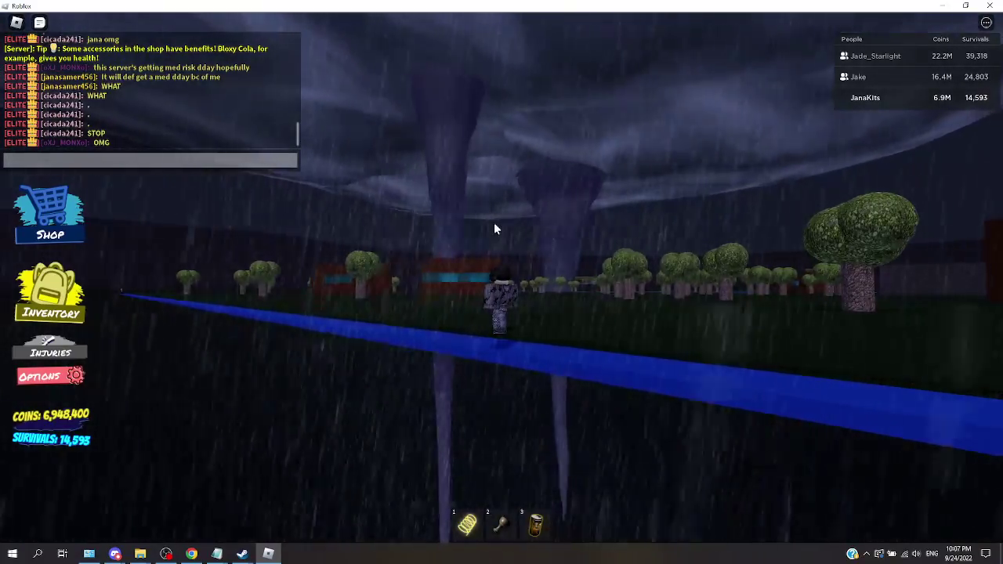
pyautogui.write('iNSANITY')
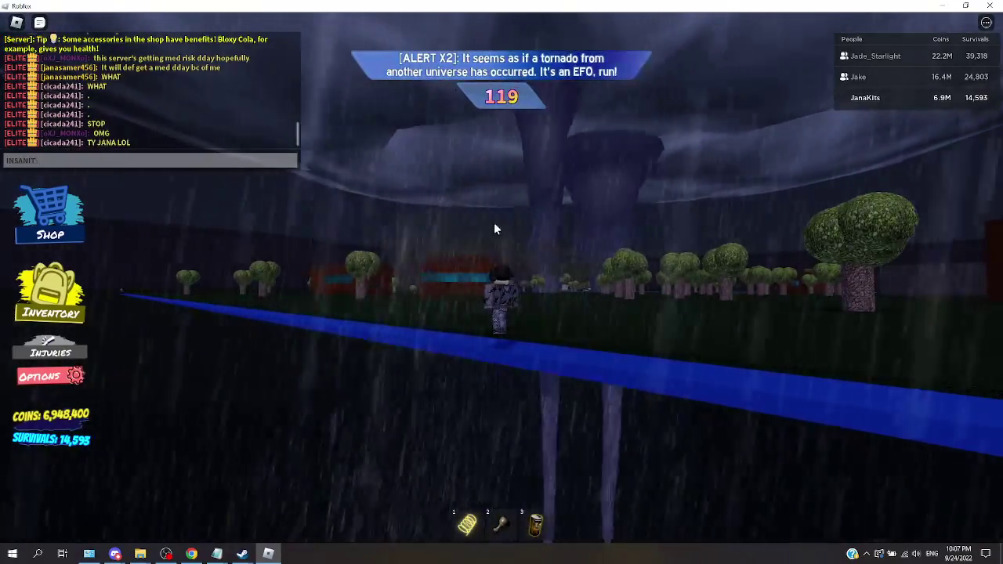
pyautogui.press('Return')
pyautogui.press('1')
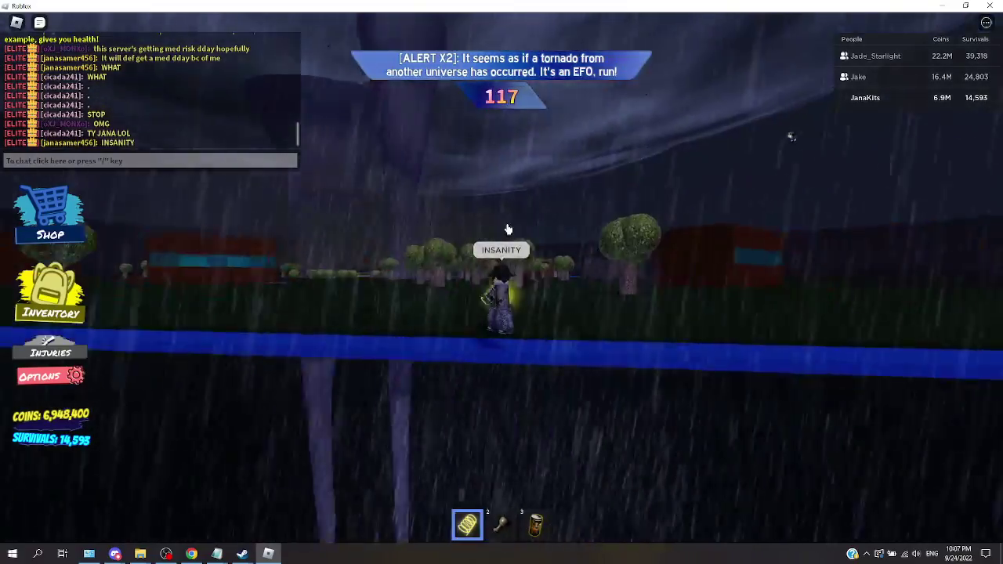
# - Run and jump across the field with the coil equipped
pyautogui.press('w')
pyautogui.press('w')
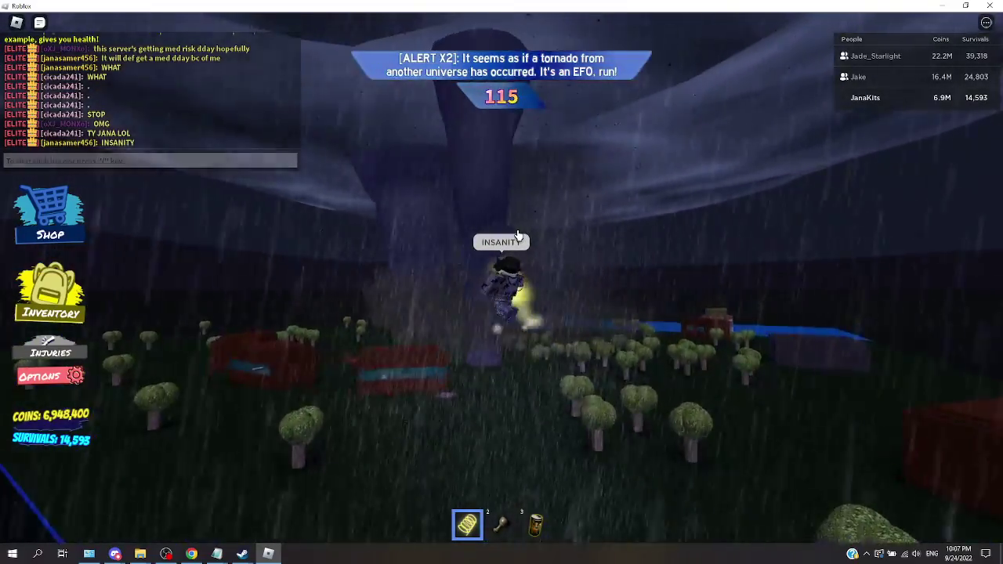
pyautogui.press('w')
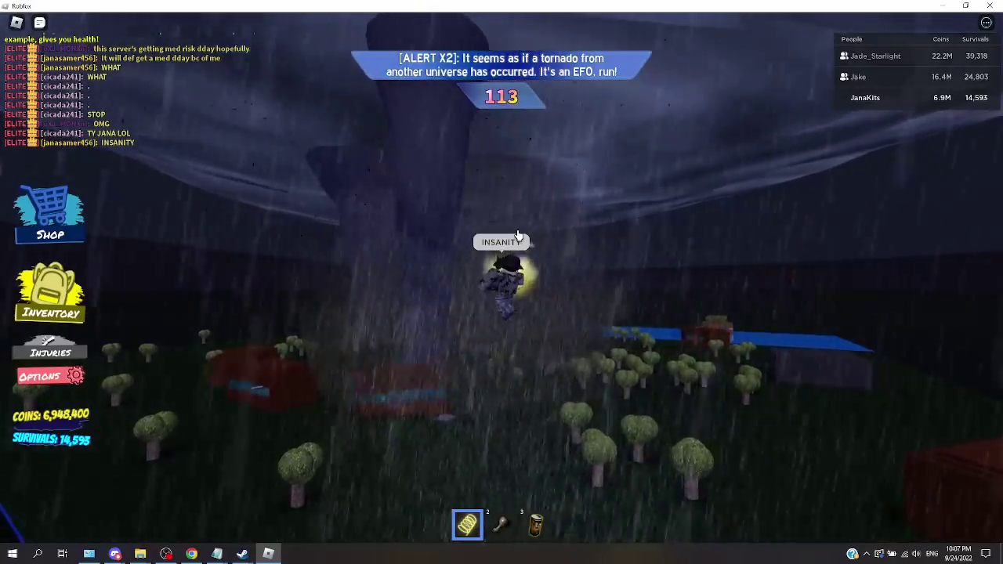
pyautogui.press('w')
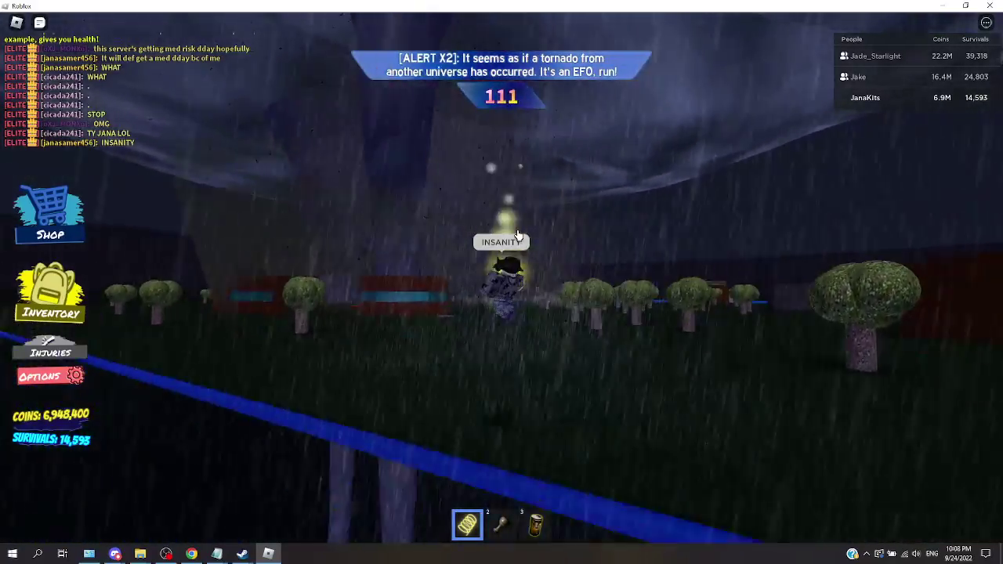
pyautogui.press('w')
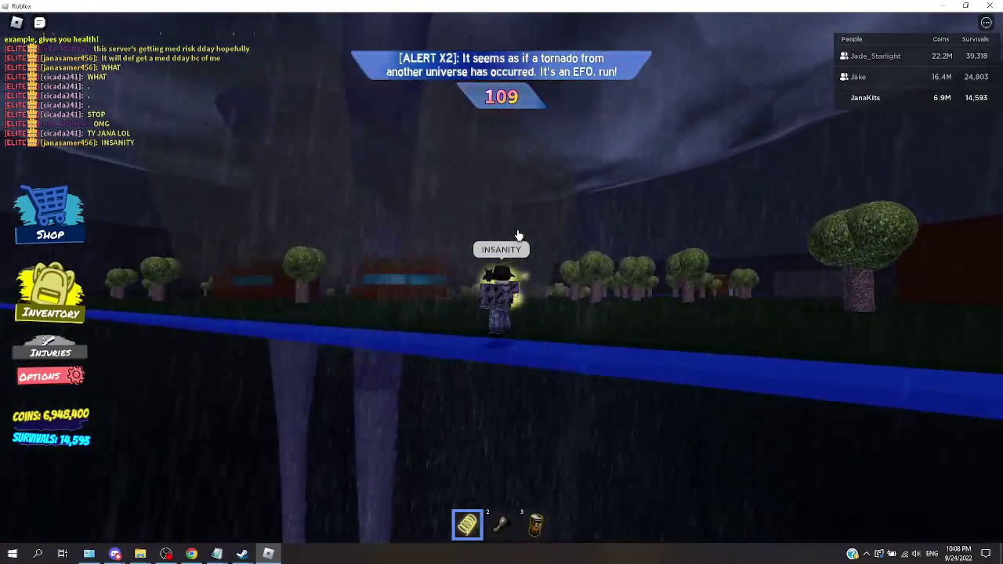
pyautogui.hotkey('alt', 'Tab')
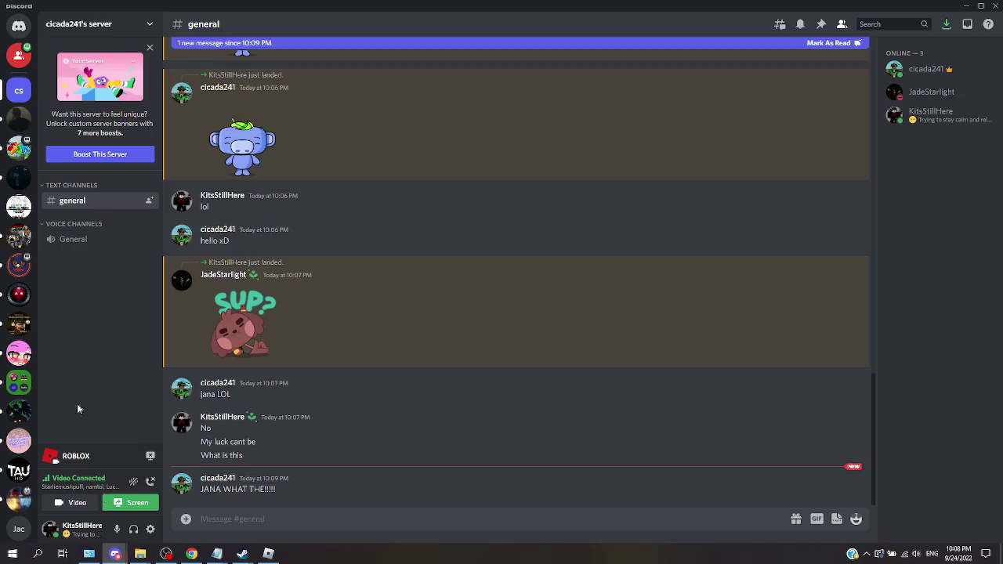
pyautogui.rightClick(19, 91)
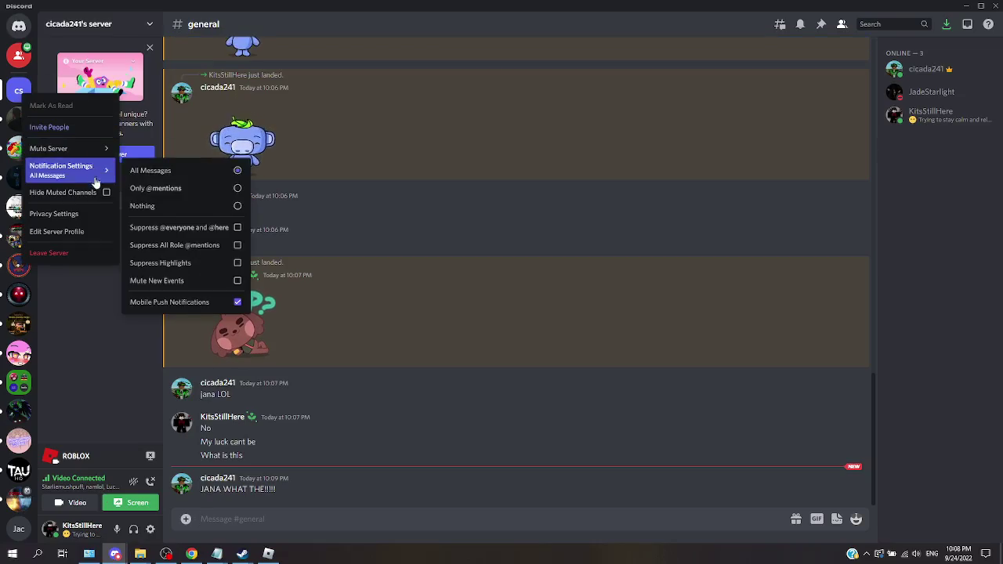
pyautogui.click(156, 188)
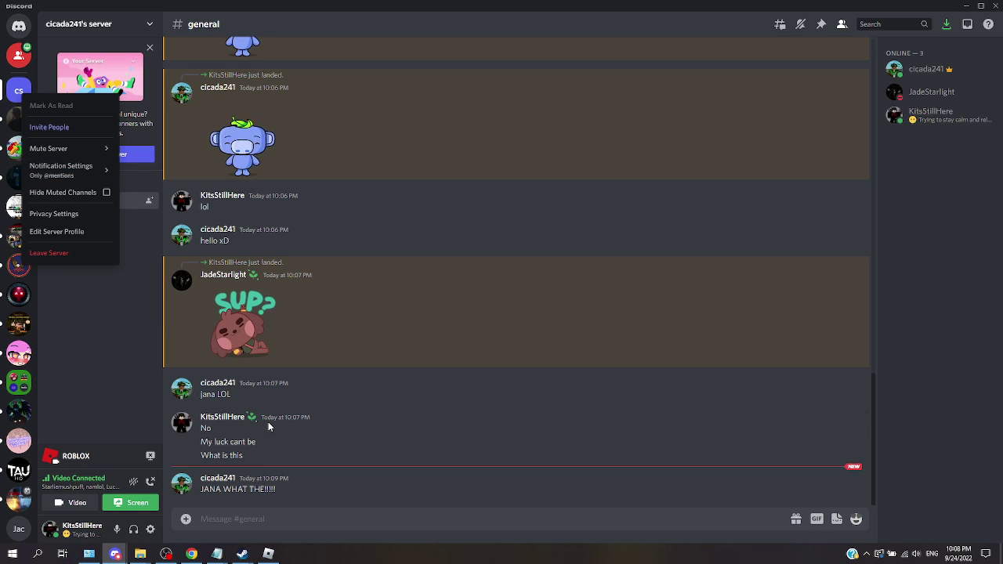
# - Post 'IT CANT BE' in the general channel and return to Roblox
pyautogui.click(327, 446)
pyautogui.click(301, 511)
pyautogui.write('IT CANT B')
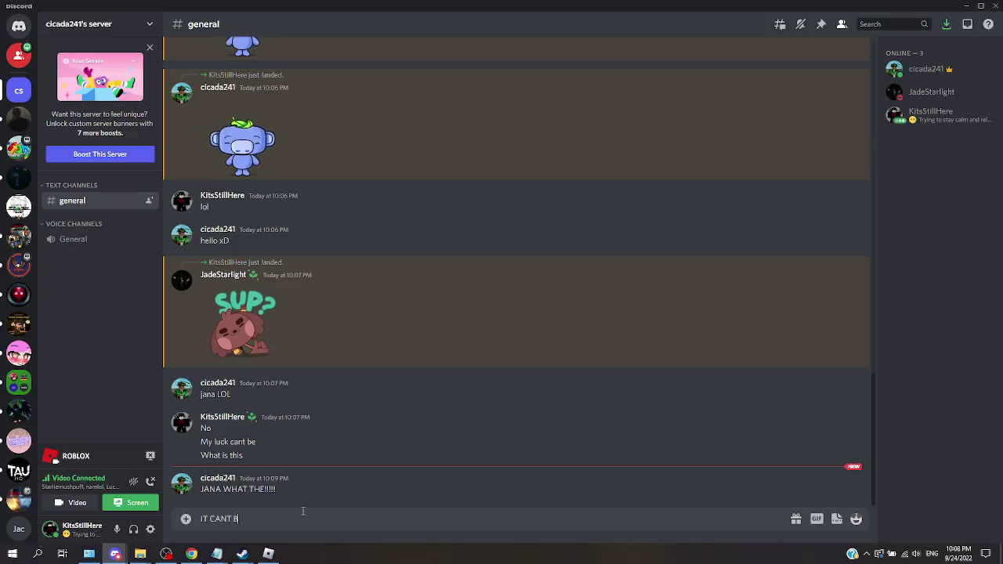
pyautogui.write('E')
pyautogui.press('Return')
pyautogui.click(268, 554)
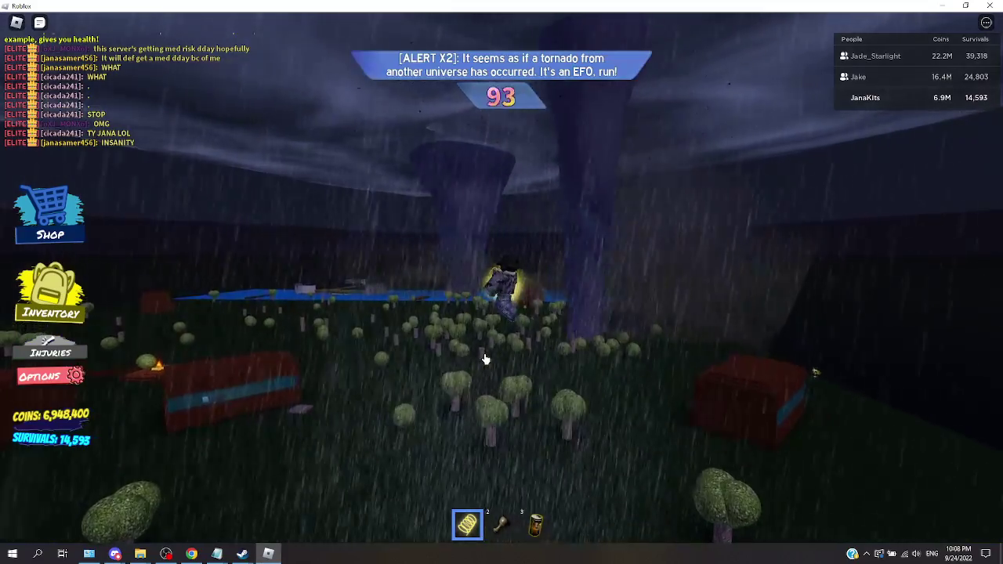
# - Snip and save a screenshot of the character beside the EFO tornado
pyautogui.press('super+shift+s')
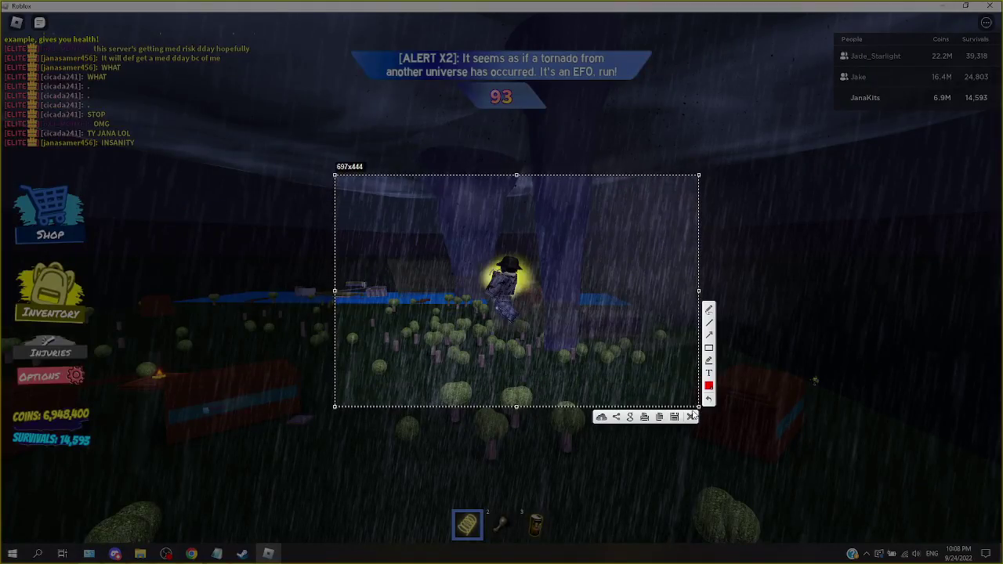
pyautogui.click(674, 417)
pyautogui.click(94, 69)
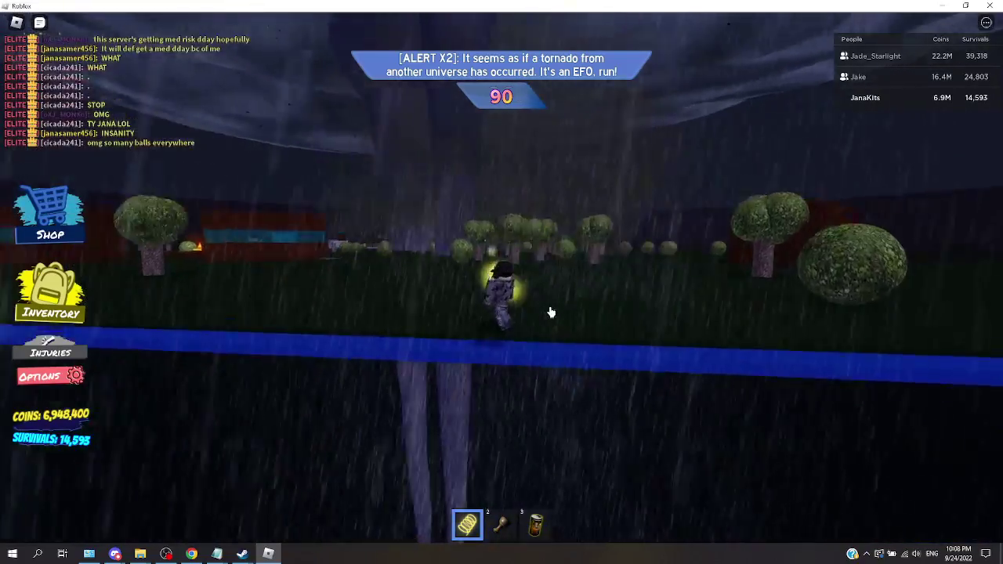
# - Keep running with the coil past the trees across the field
pyautogui.press('w')
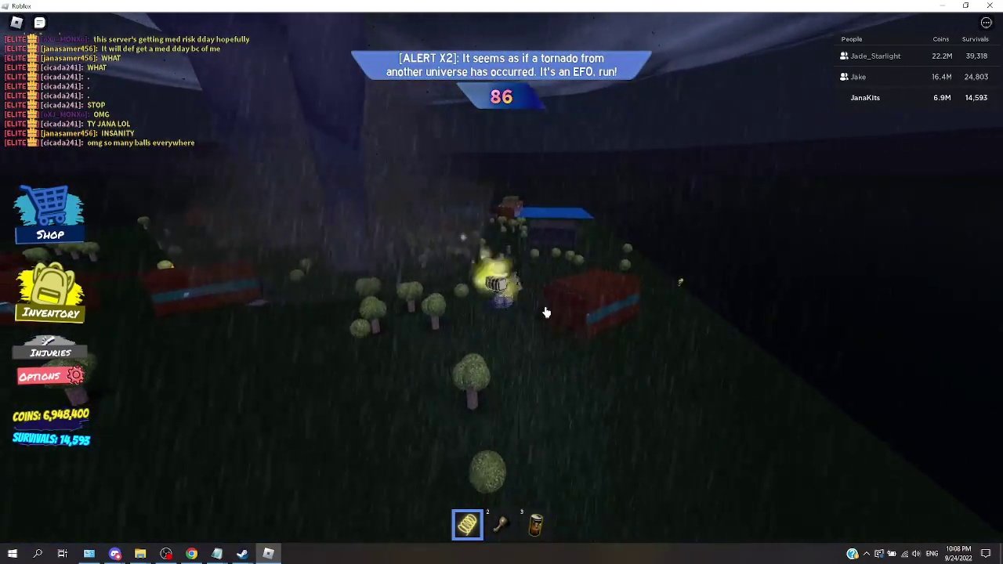
pyautogui.press('w')
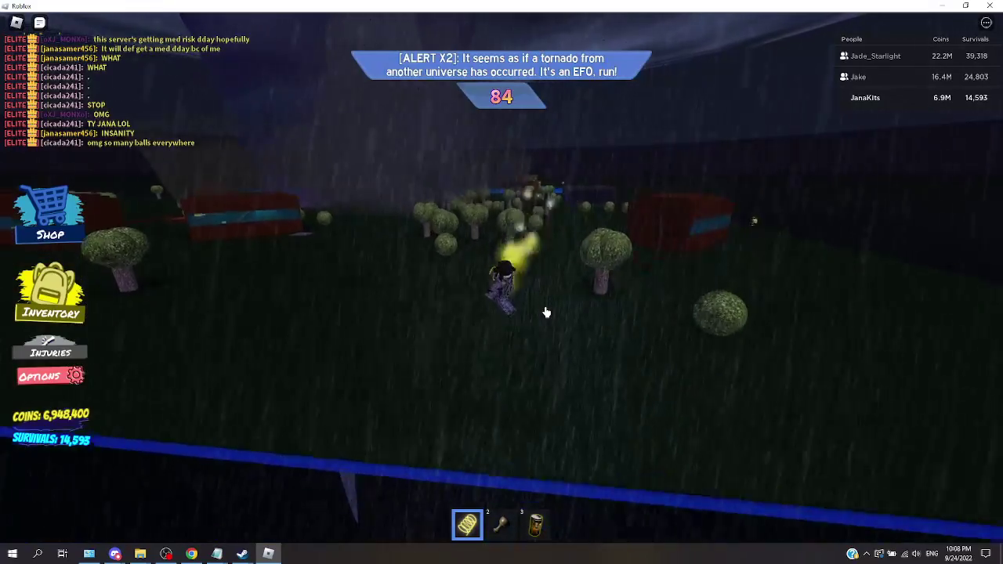
pyautogui.press('w')
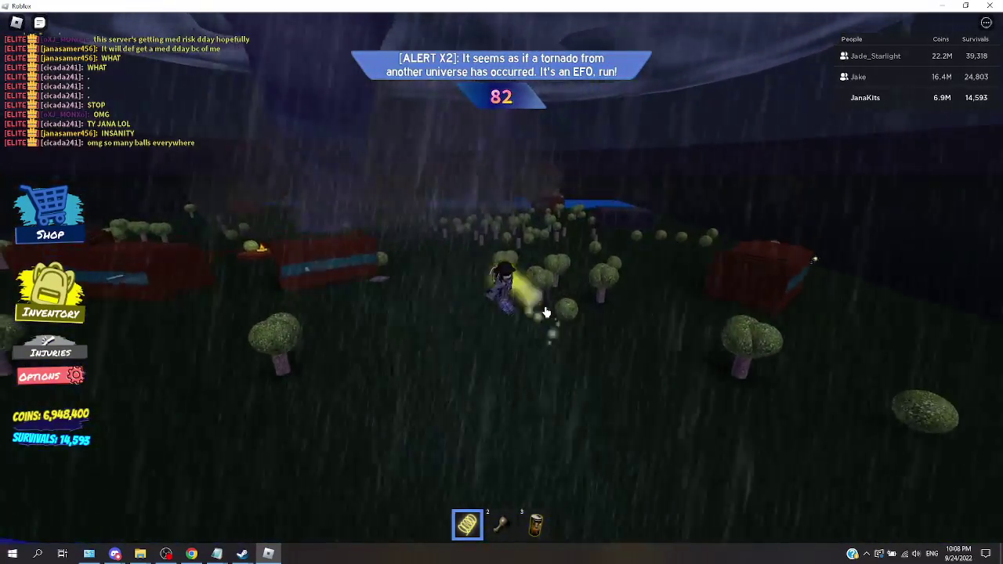
pyautogui.press('w')
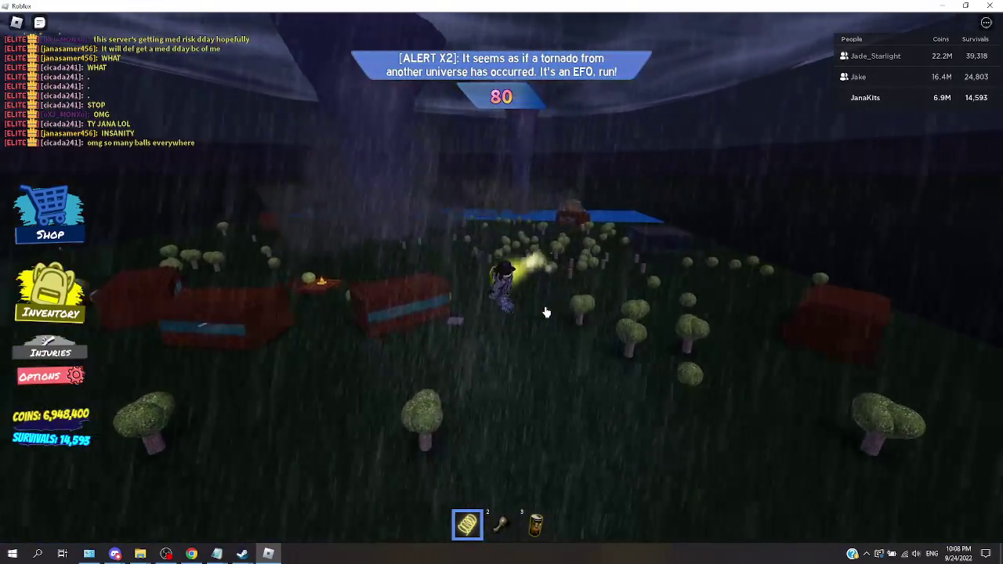
pyautogui.press('w')
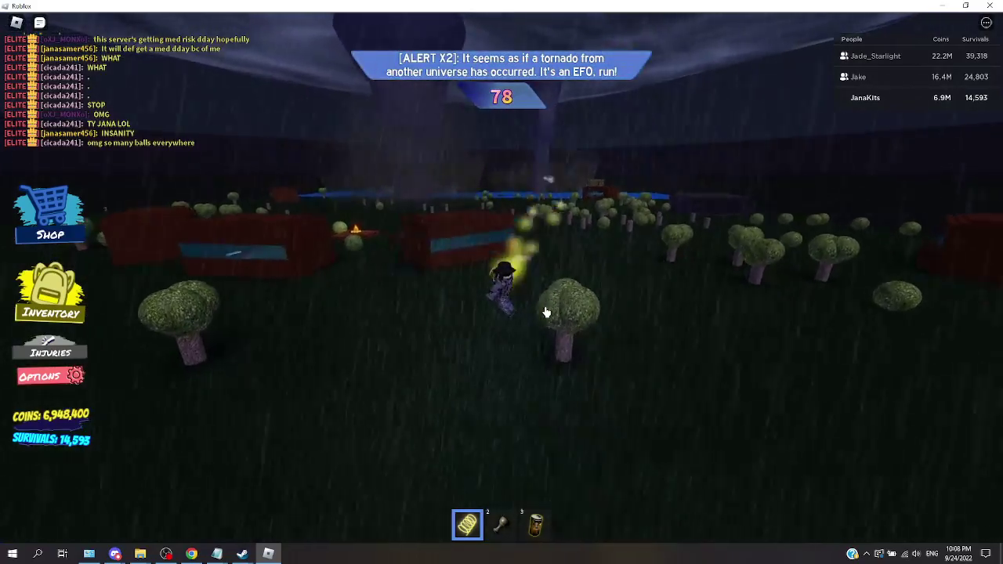
pyautogui.press('w')
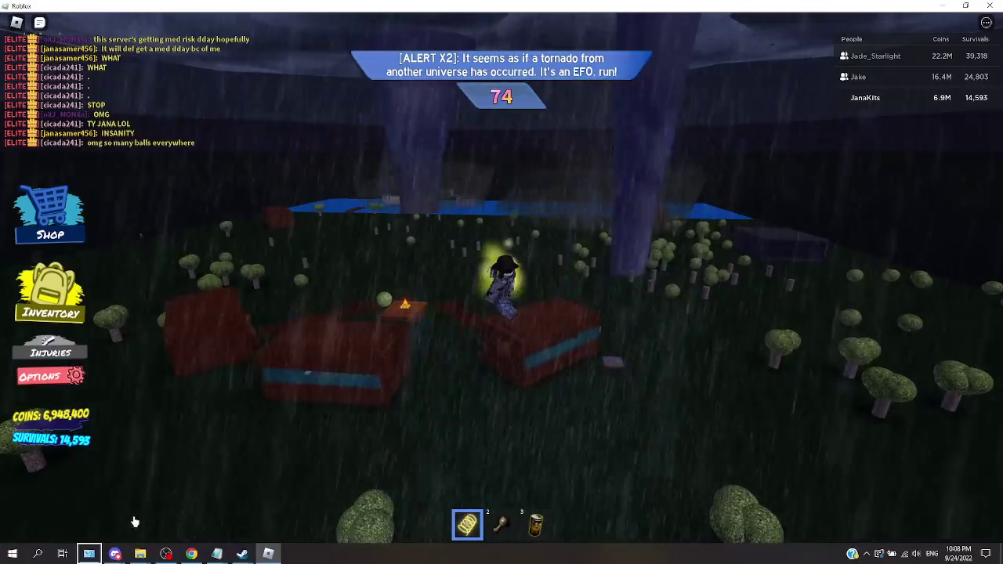
pyautogui.moveTo(115, 554)
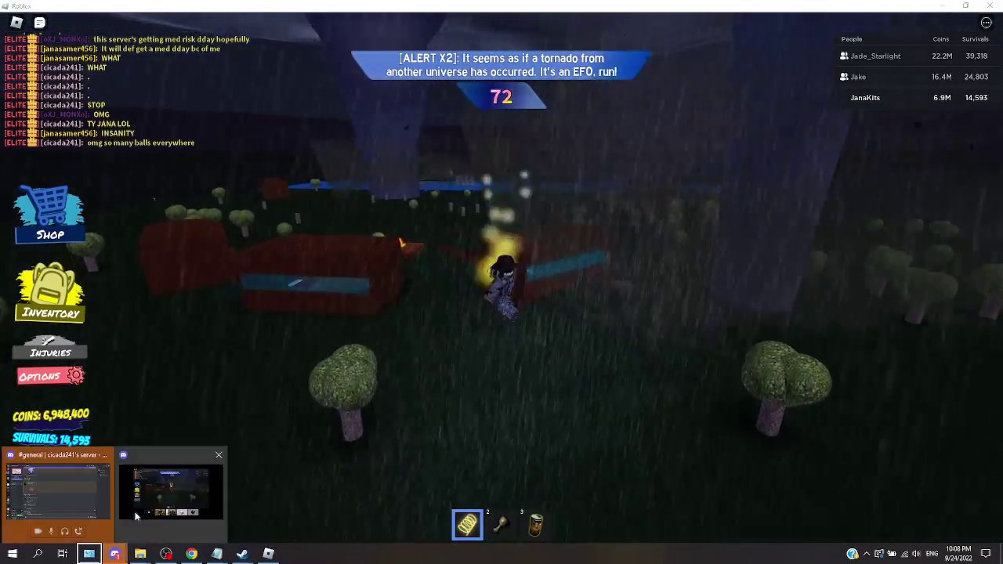
# - Snip the ALERT X2 banner and save it to the screenshots folder
pyautogui.click(115, 499)
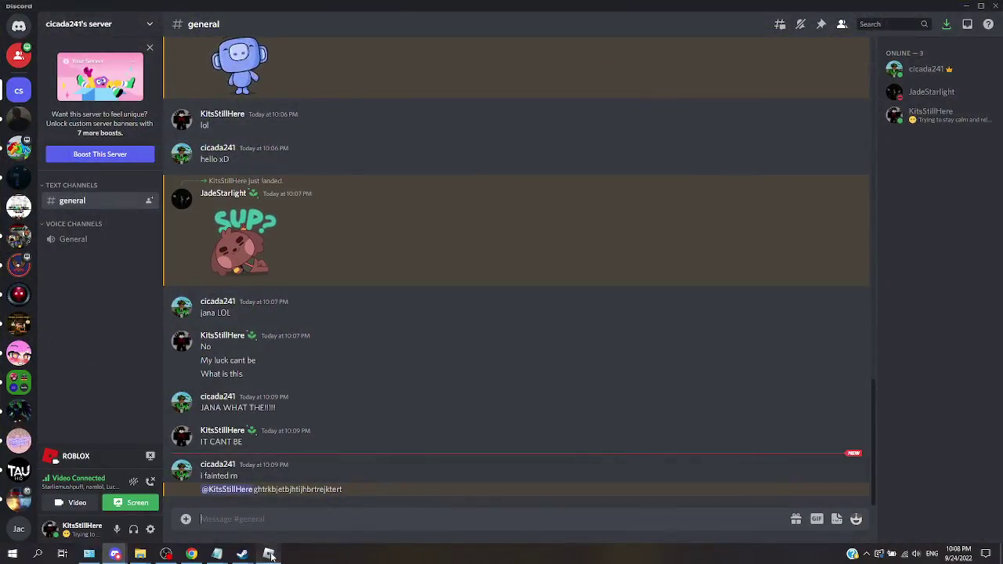
pyautogui.click(269, 555)
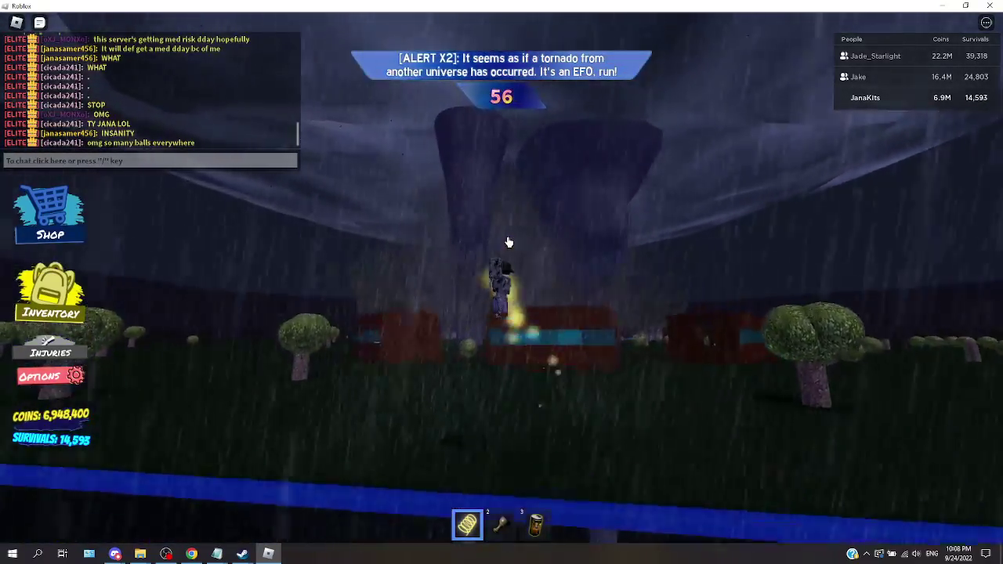
pyautogui.press('super+shift+s')
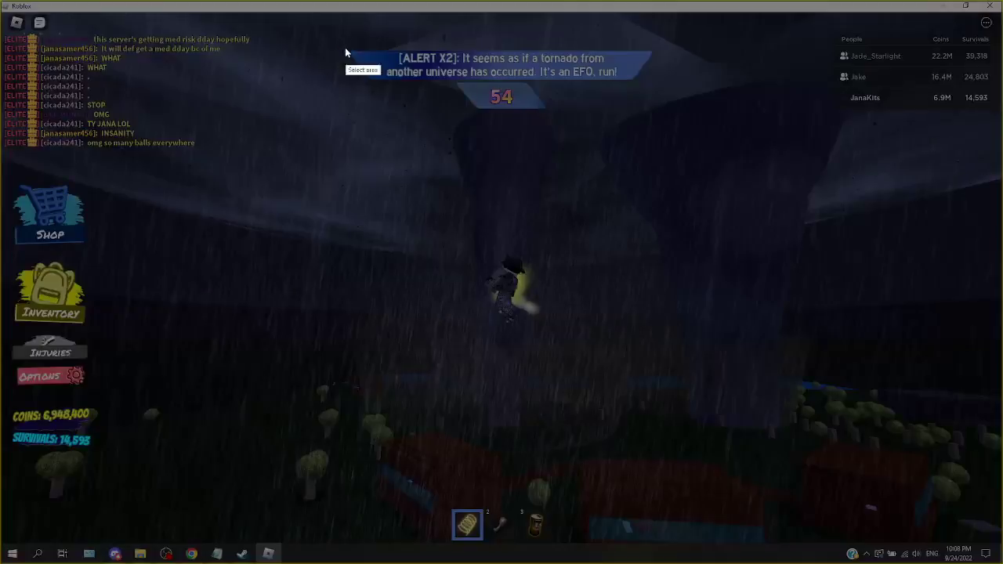
pyautogui.click(640, 127)
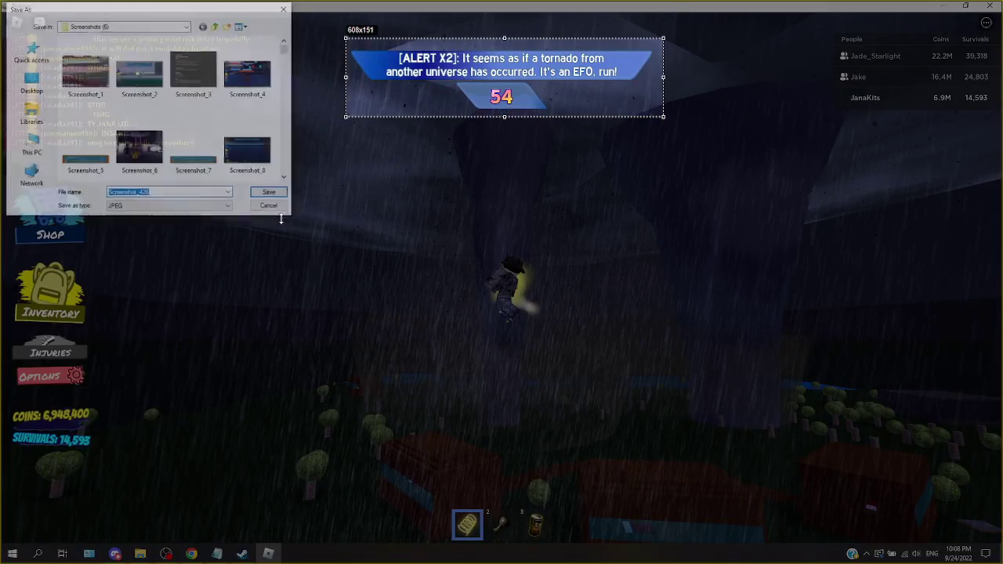
pyautogui.press('Return')
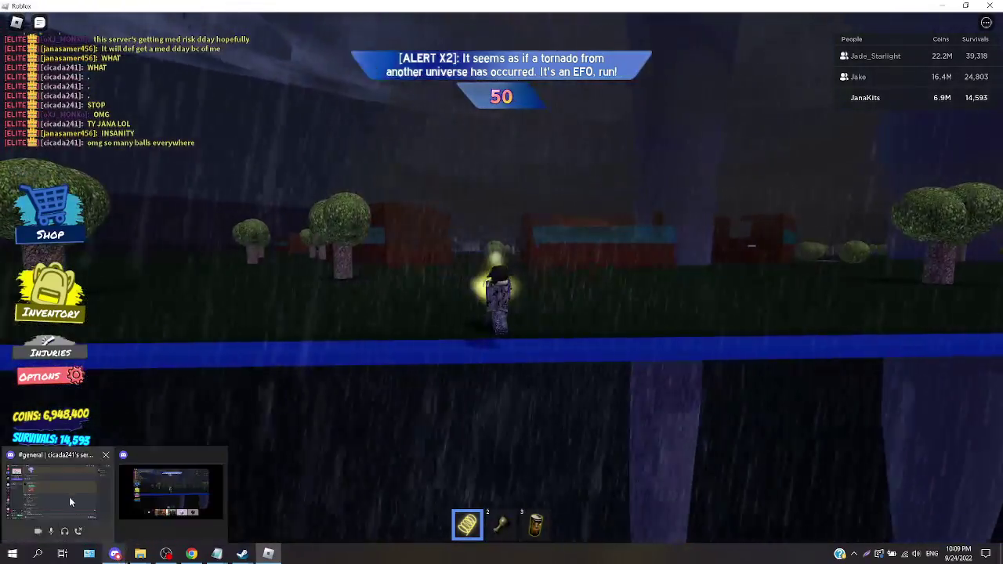
# - After a quick look at Discord's screenshots channel, say 'IDK' and 'WHA' in game chat
pyautogui.click(115, 554)
pyautogui.click(17, 470)
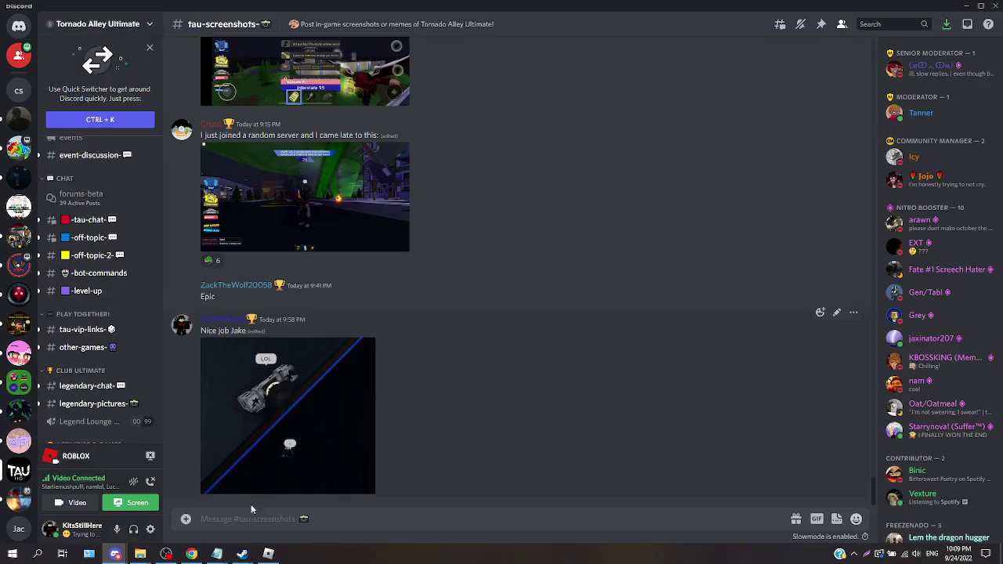
pyautogui.click(269, 554)
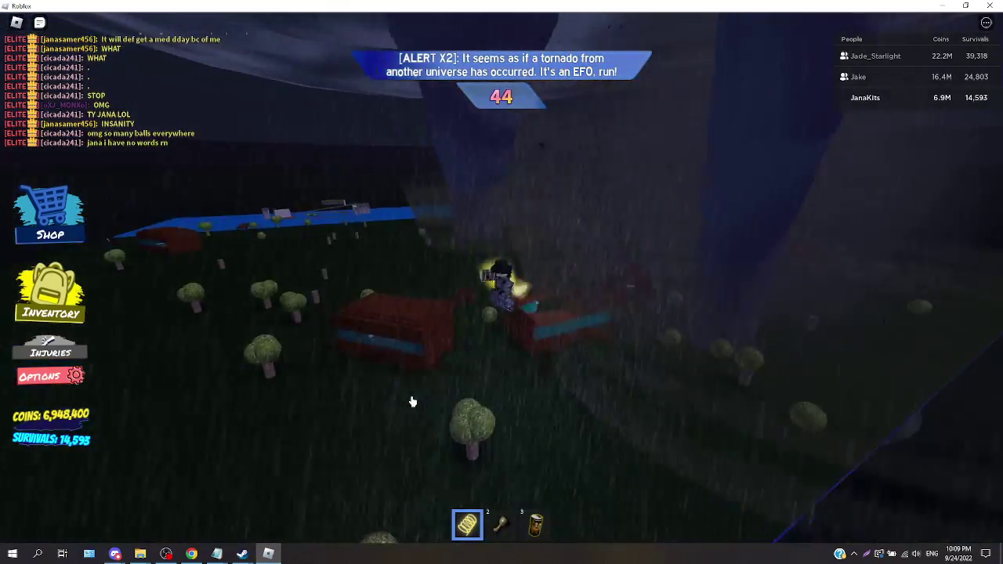
pyautogui.press('/')
pyautogui.write('IDK')
pyautogui.press('Return')
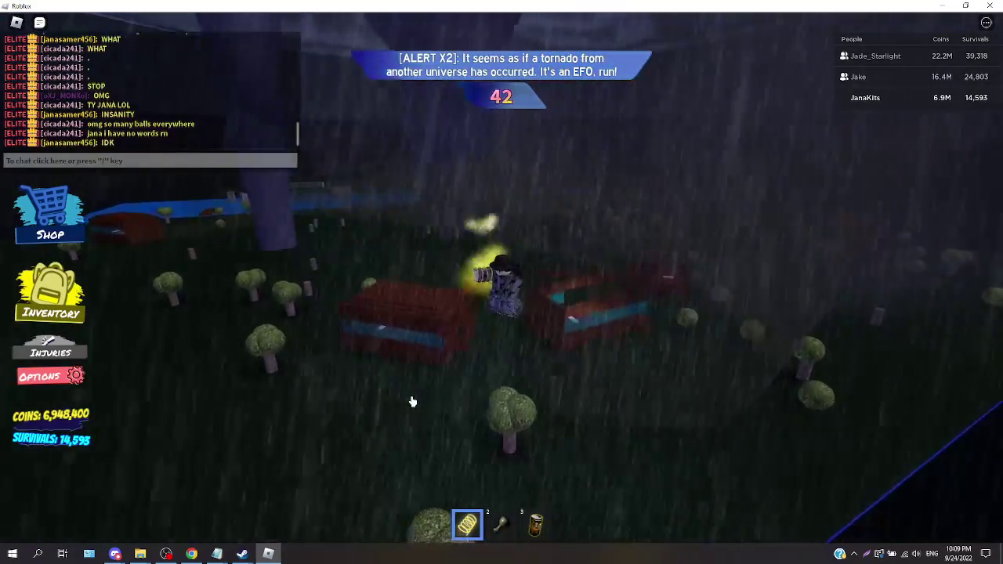
pyautogui.write('WHA')
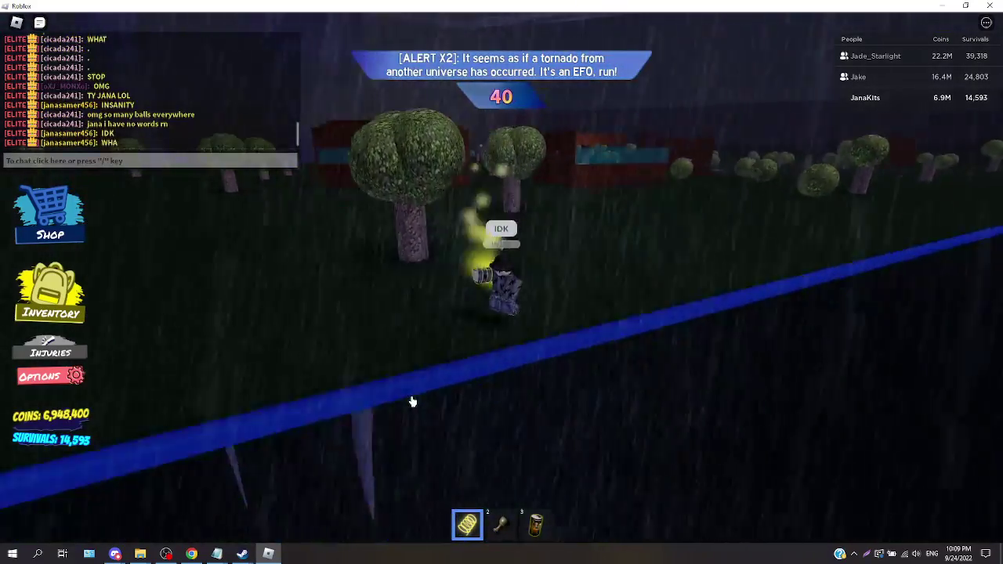
pyautogui.press('Return')
# - Send Screenshot_426 from the screenshots folder to the Discord group DM
pyautogui.click(114, 554)
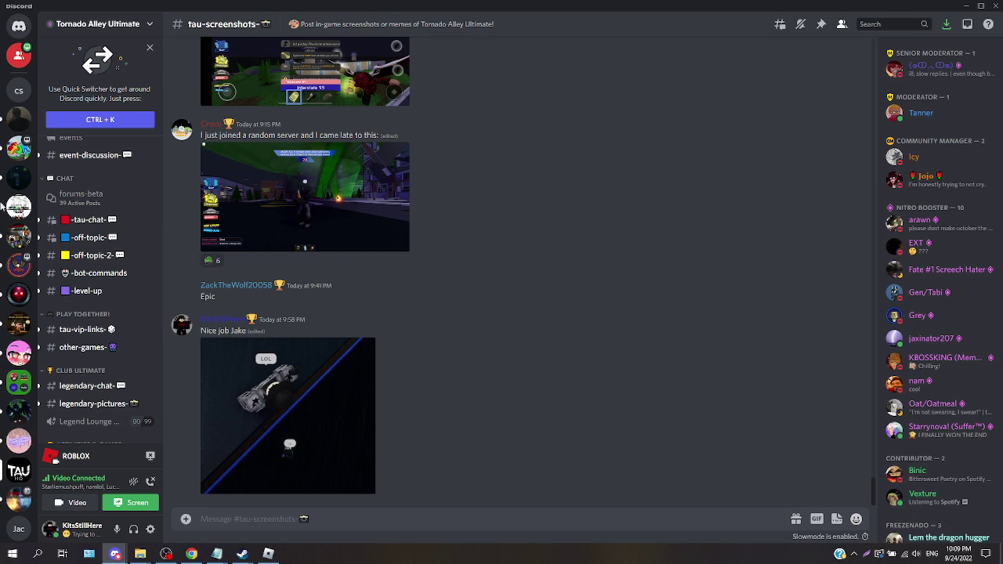
pyautogui.click(18, 27)
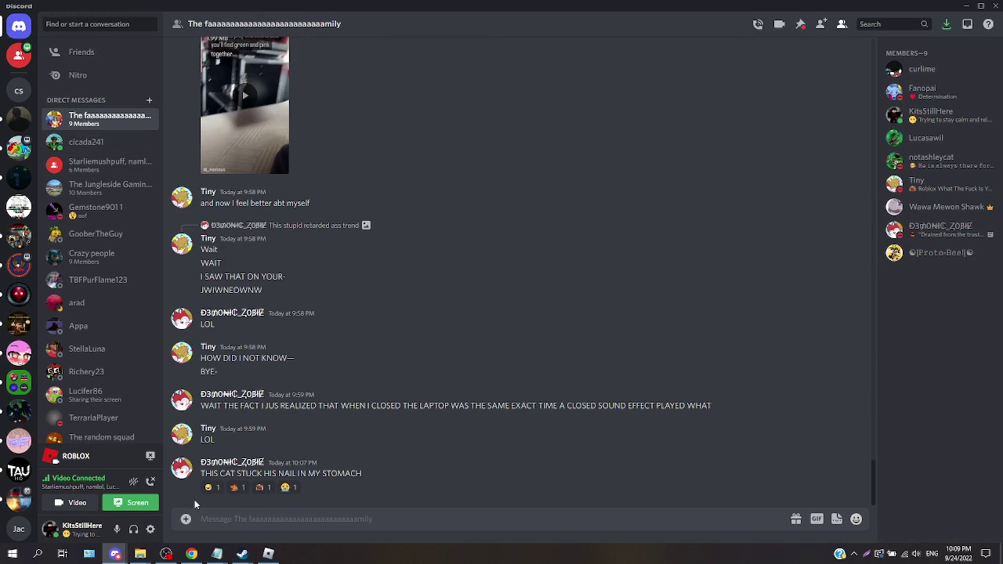
pyautogui.click(140, 555)
pyautogui.click(358, 502)
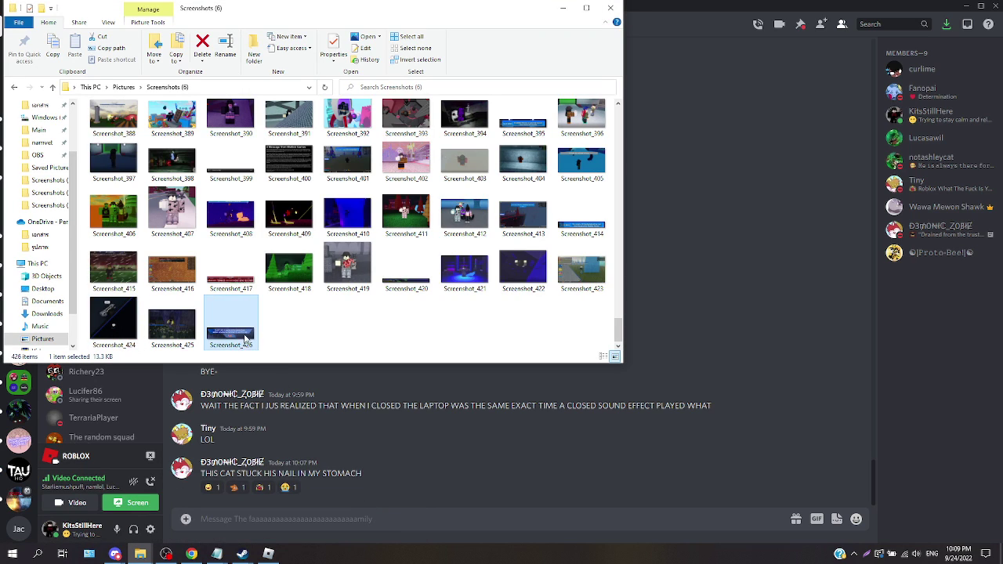
pyautogui.moveTo(245, 329); pyautogui.dragTo(334, 463)
pyautogui.press('Return')
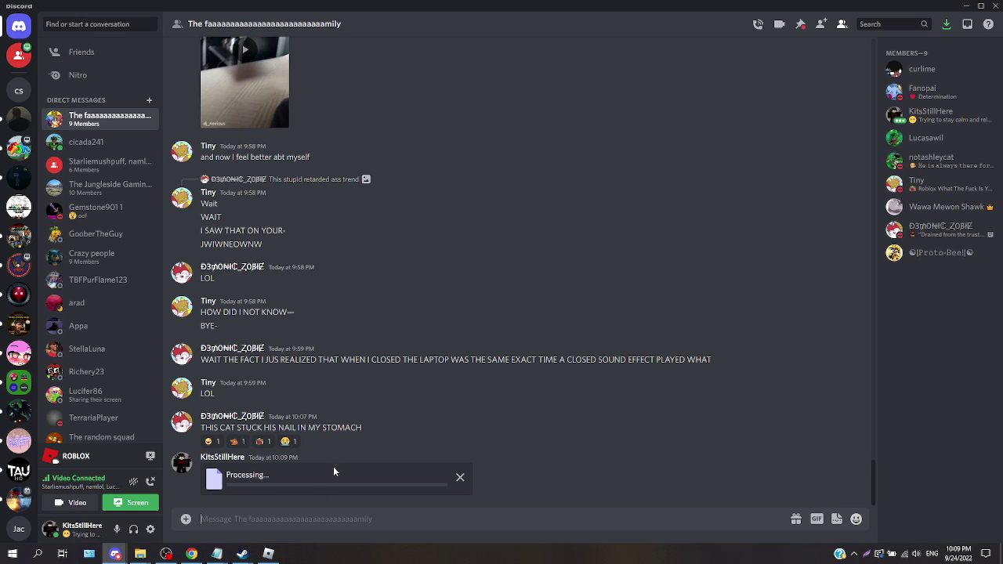
pyautogui.click(268, 554)
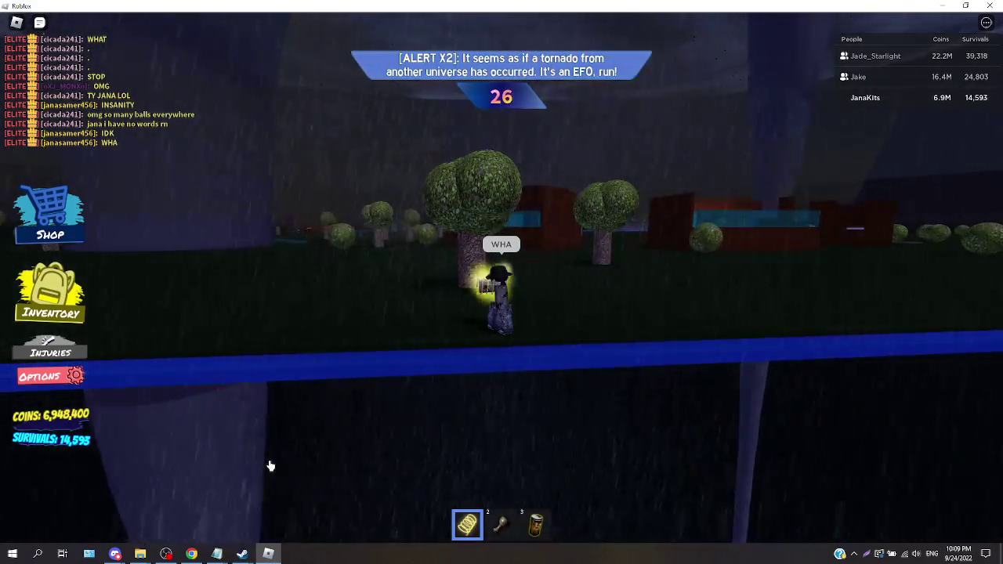
# - Run around the field past trees and bushes, backing up as the EFO countdown ends
pyautogui.press('w')
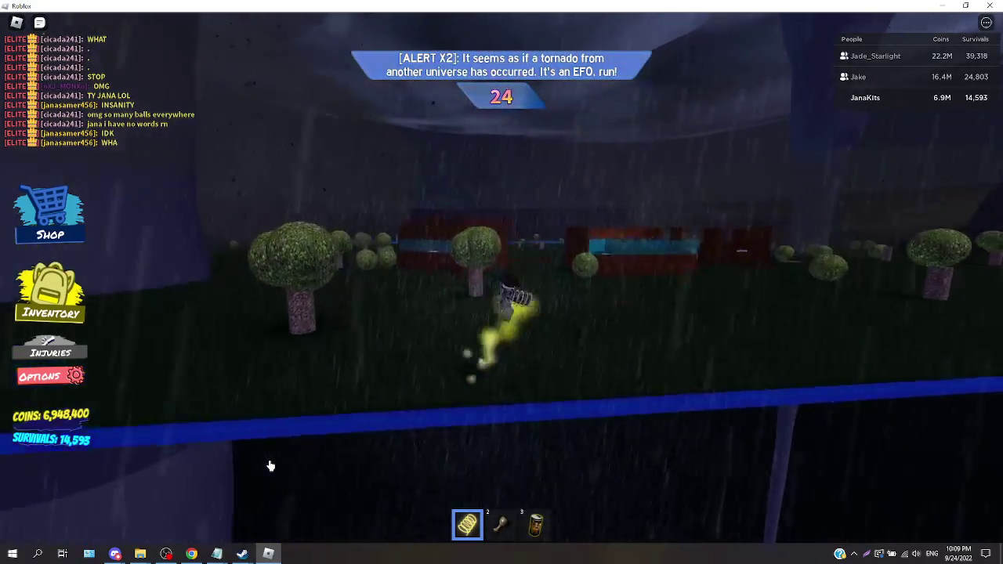
pyautogui.press('w')
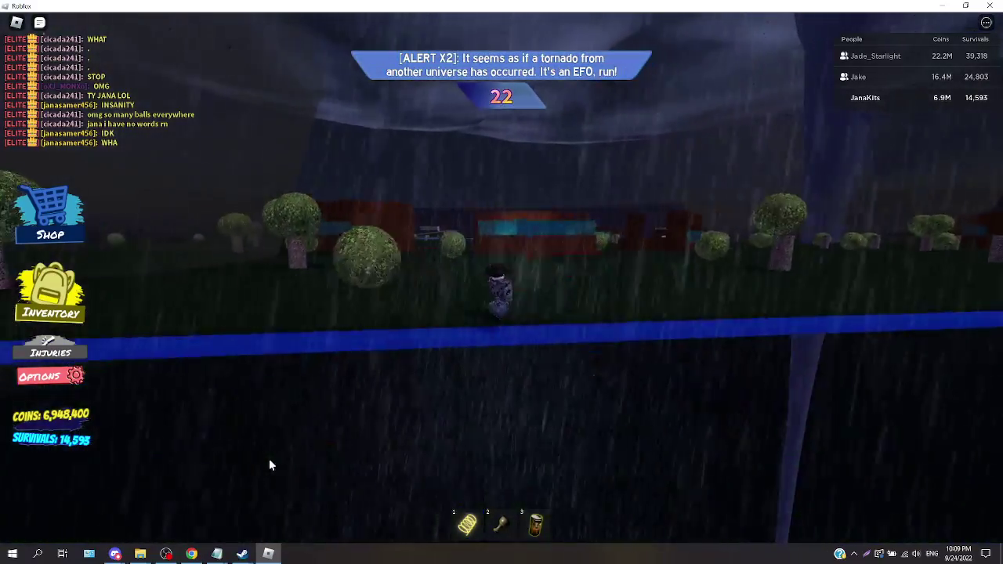
pyautogui.press('w')
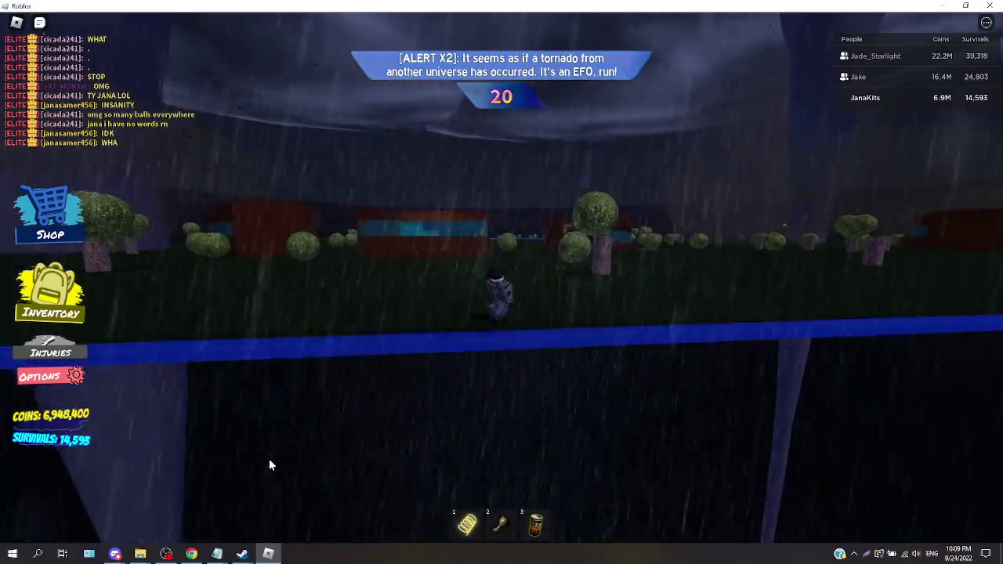
pyautogui.press('w')
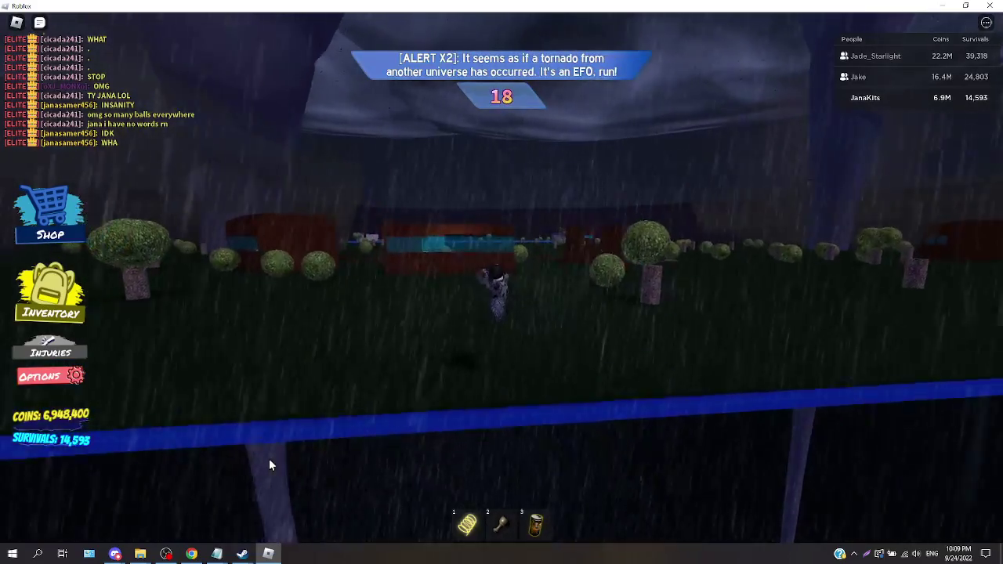
pyautogui.press('w')
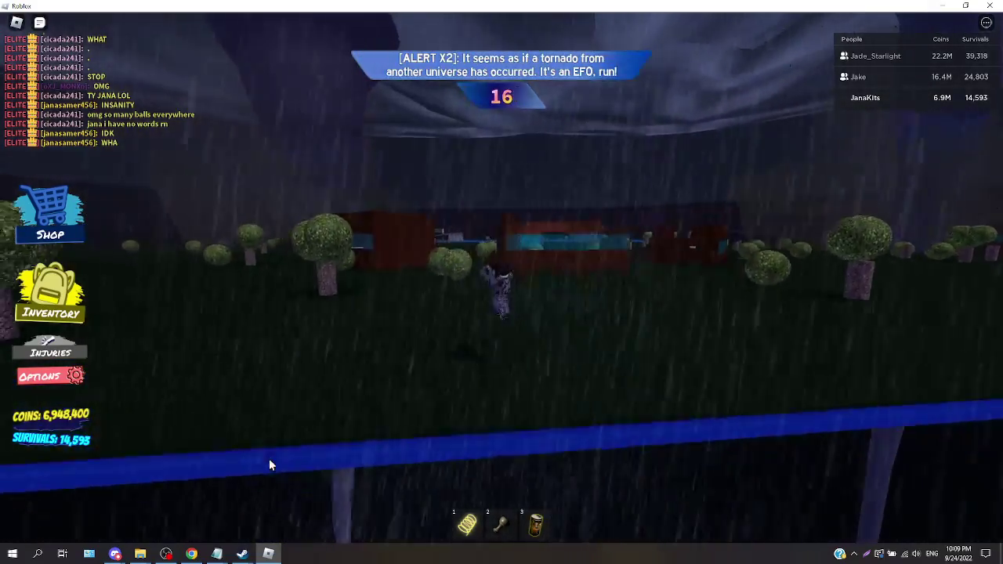
pyautogui.press('w')
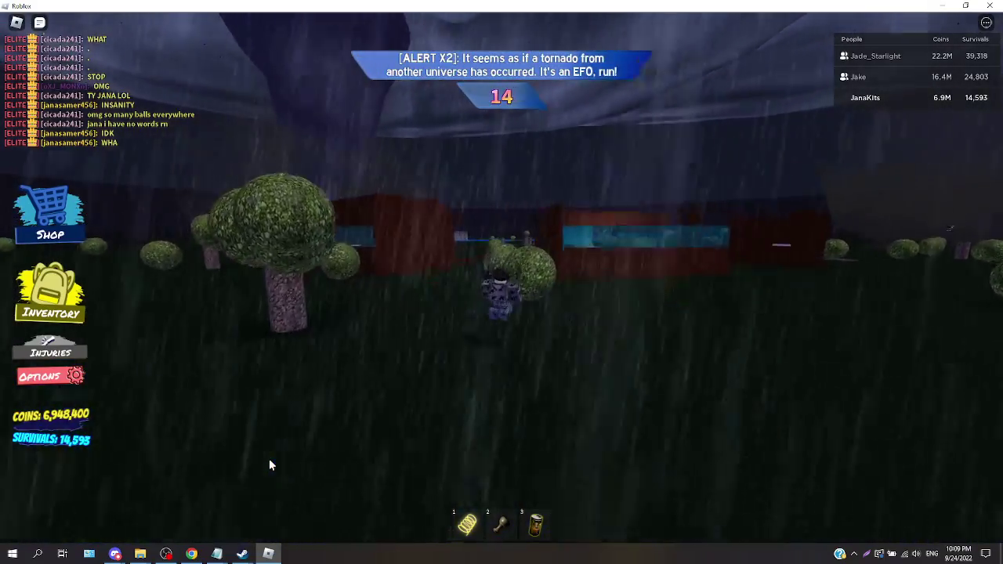
pyautogui.press('w')
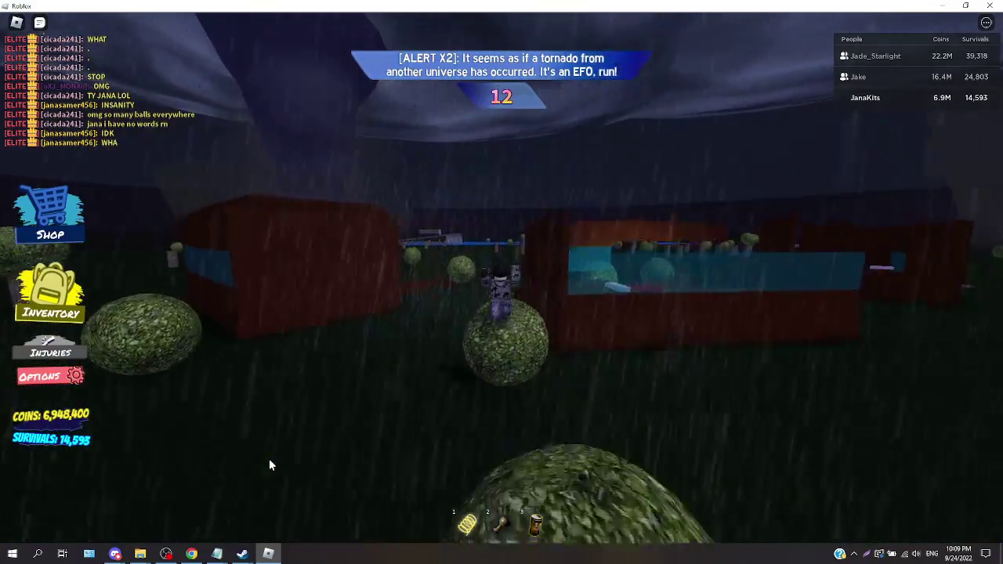
pyautogui.press('w')
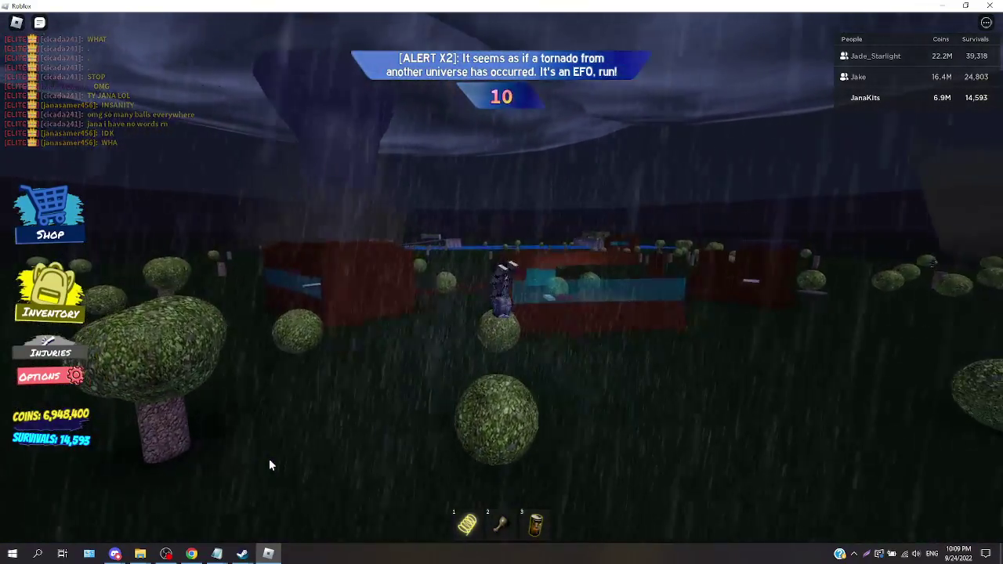
pyautogui.press('s')
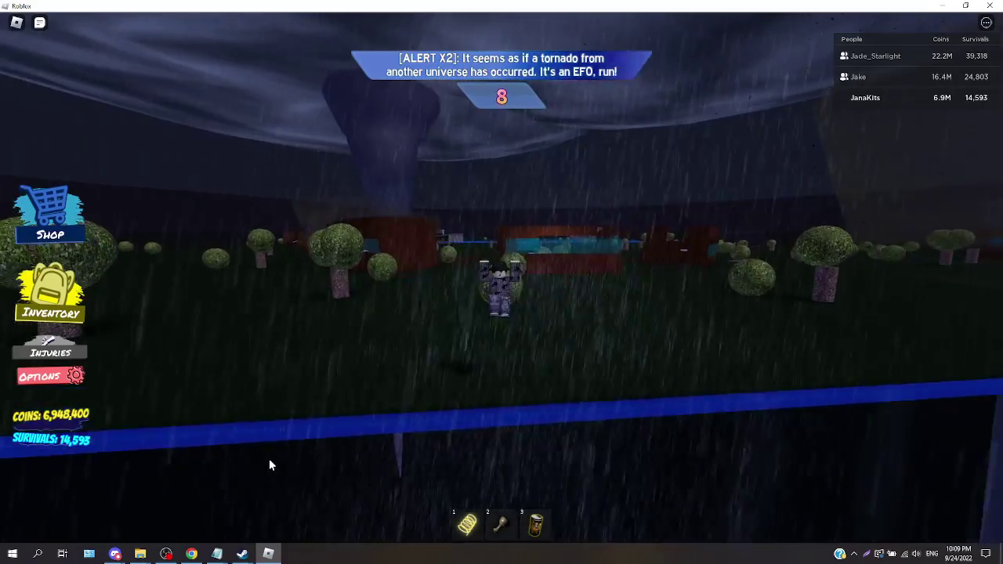
pyautogui.press('s')
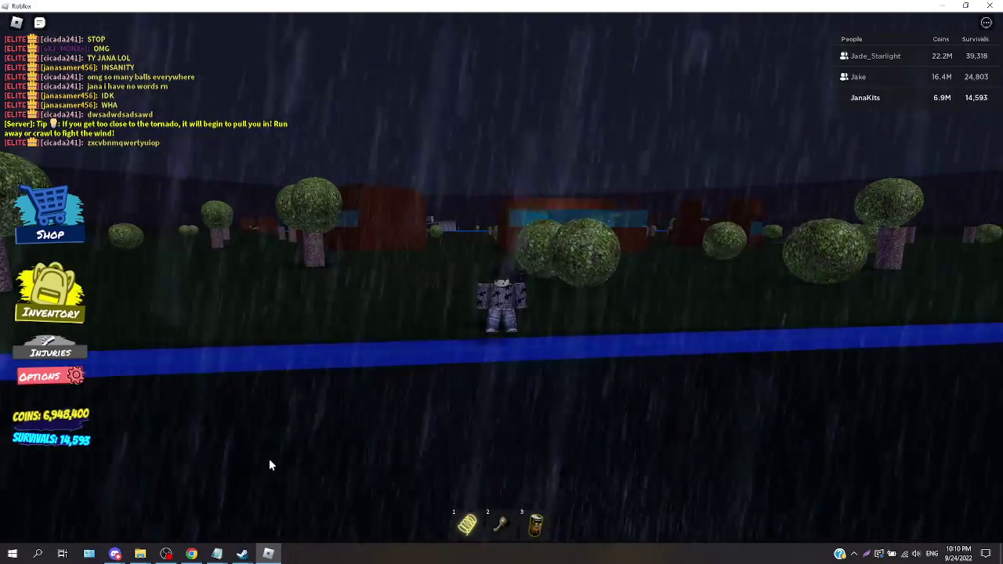
# - Post Screenshot_426.jpg with a caption in the tau-screenshots channel
pyautogui.click(114, 553)
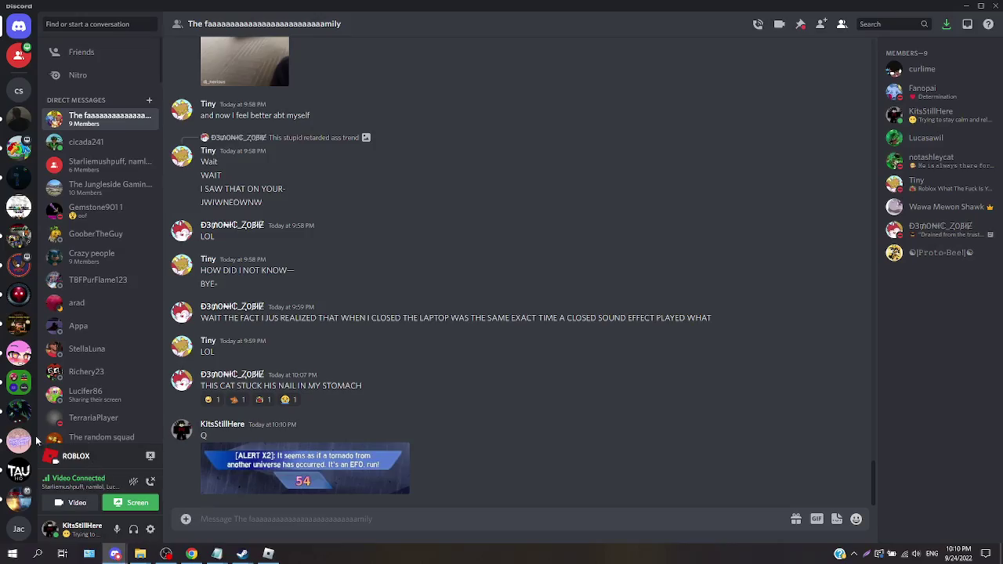
pyautogui.click(19, 474)
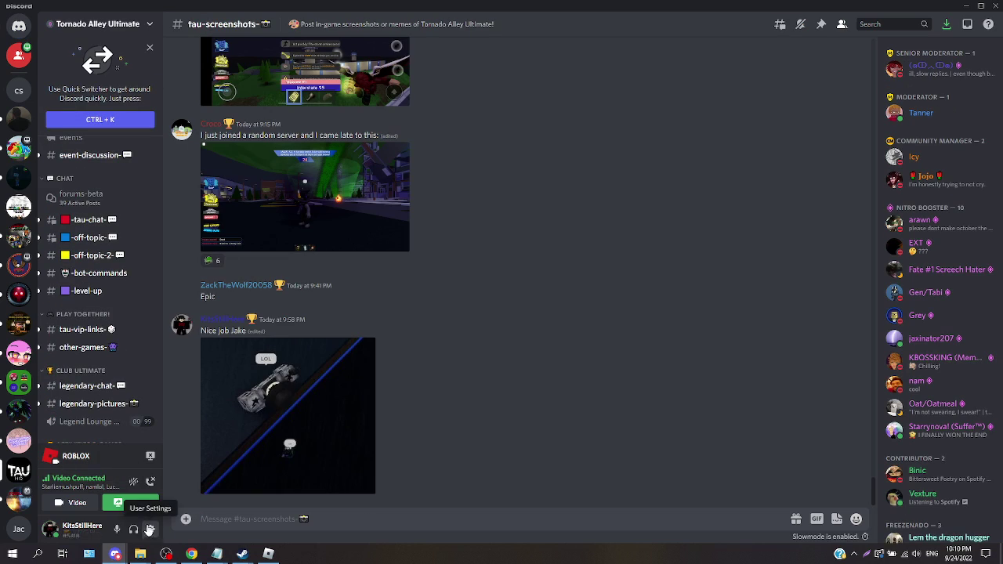
pyautogui.moveTo(140, 553)
pyautogui.click(367, 507)
pyautogui.moveTo(230, 326); pyautogui.dragTo(296, 429)
pyautogui.write("Jade's VIP Unqueued")
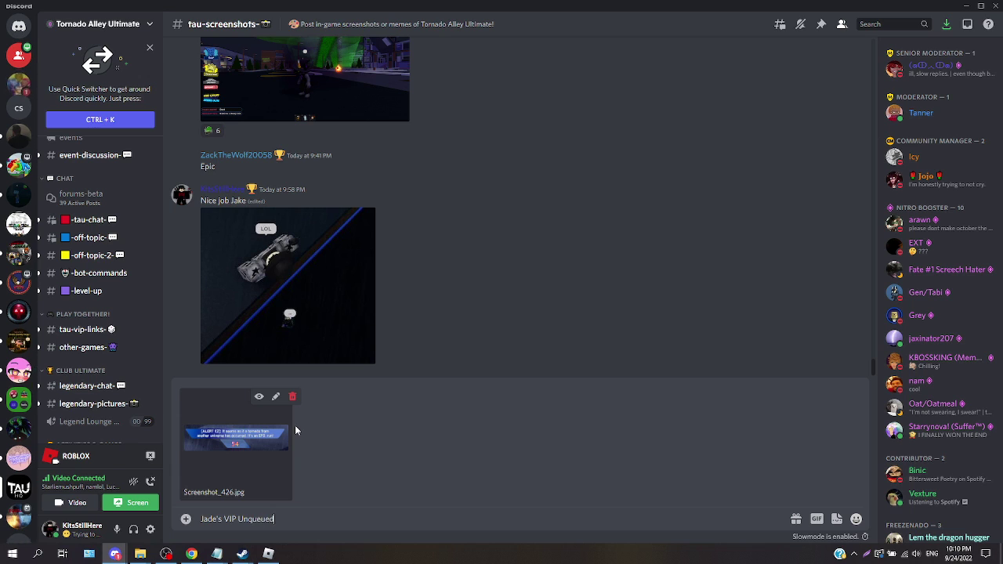
pyautogui.press('Return')
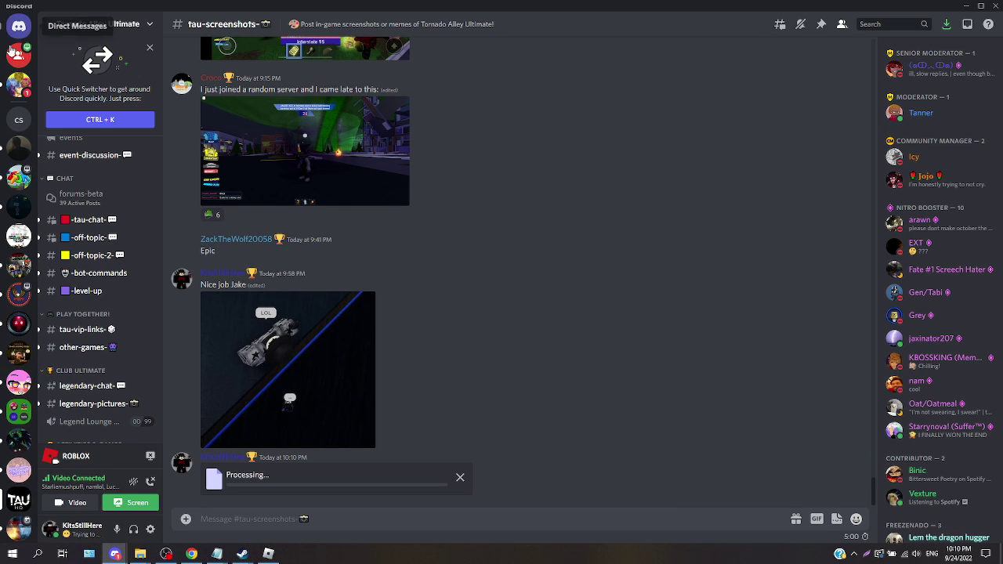
# - Return to the group direct message and switch windows from the taskbar
pyautogui.click(18, 85)
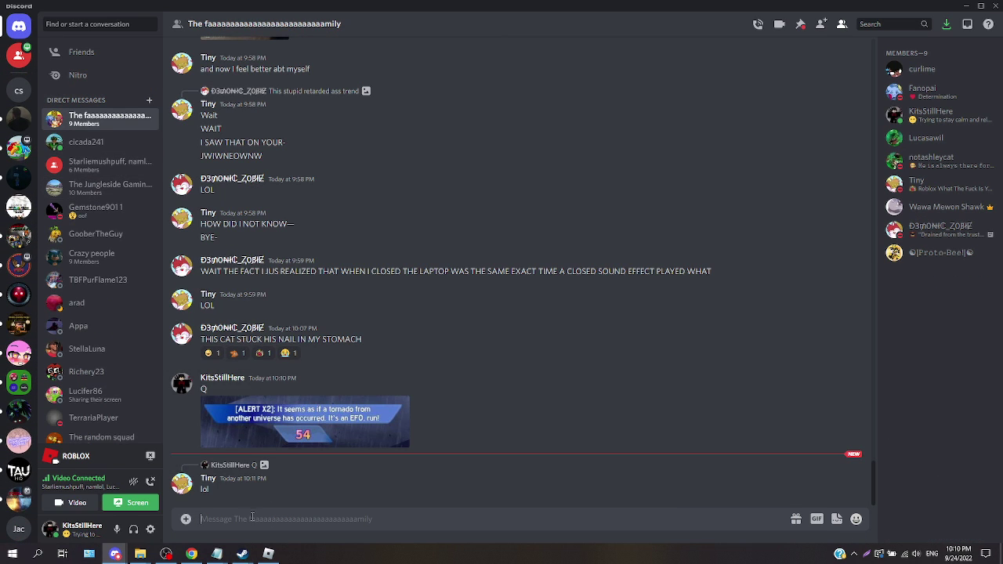
pyautogui.click(267, 554)
pyautogui.click(62, 171)
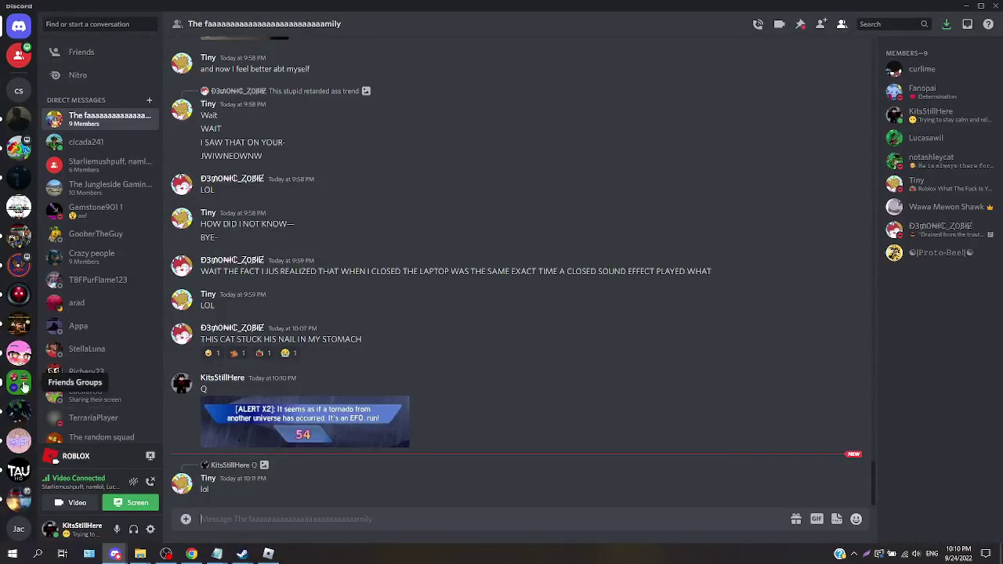